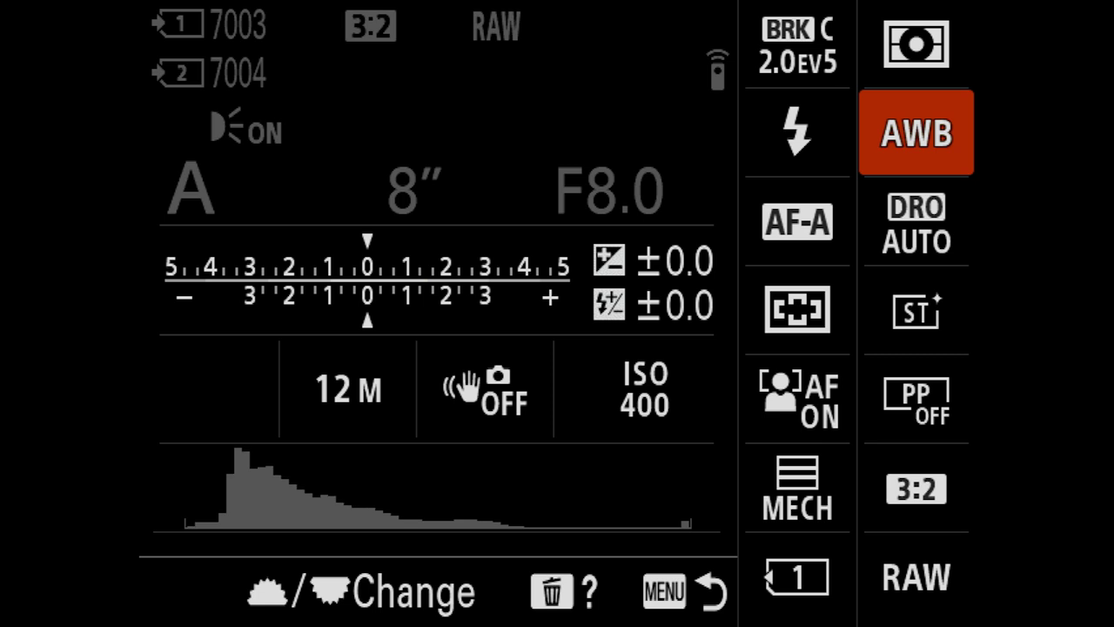
Keep White Balance on Auto, with A-B and G-M shifts at 0
key("Return")
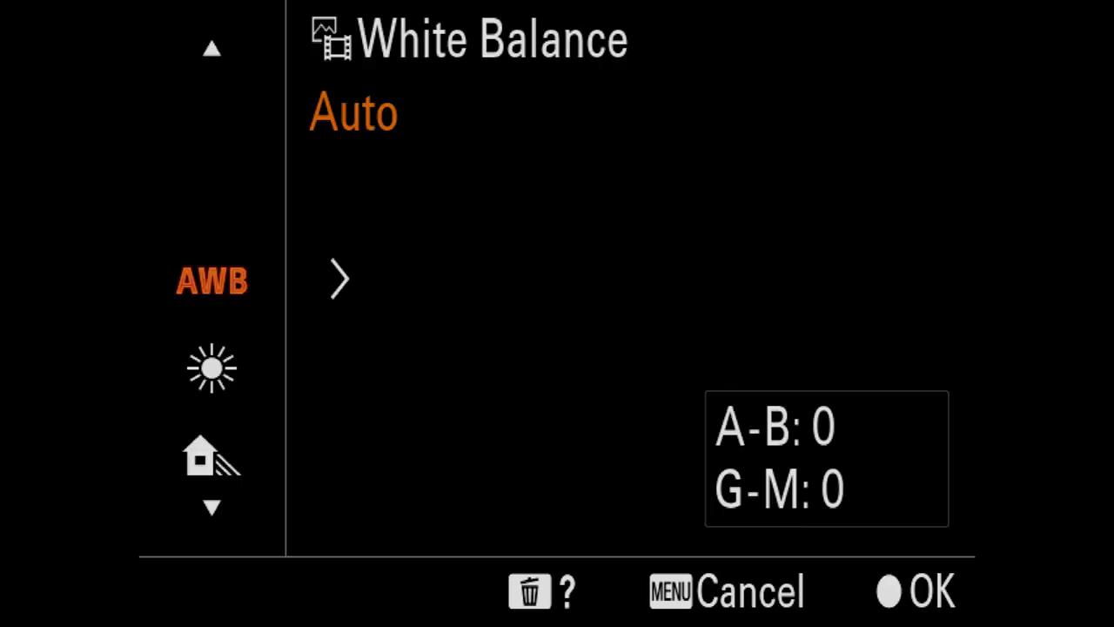
key("Down")
key("Up")
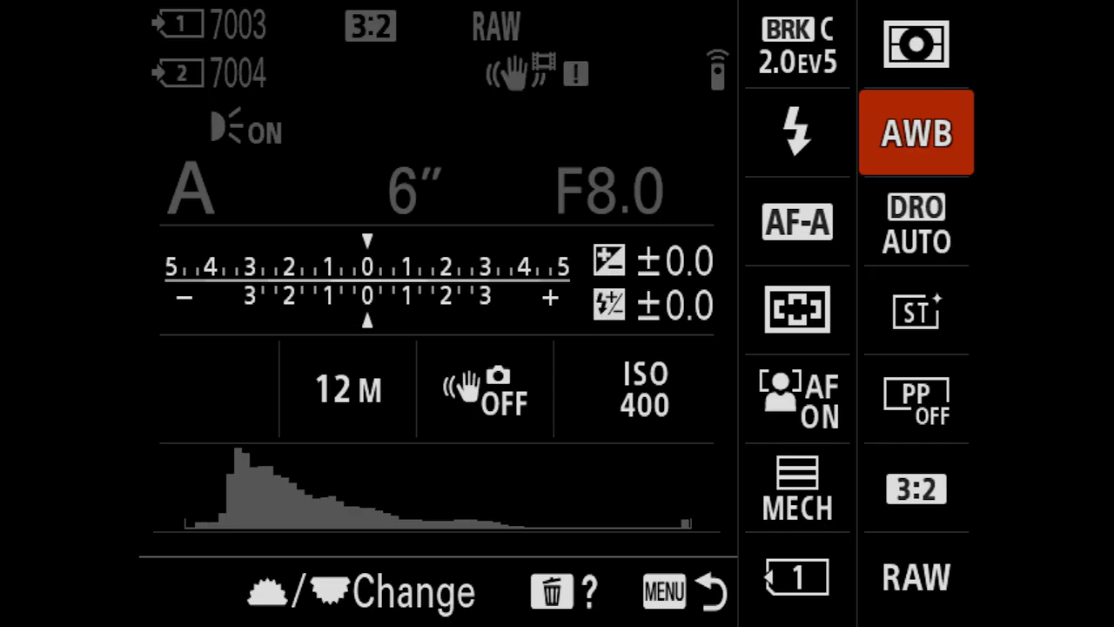
Choose Wide as the Fn menu Focus Area, comparing it with Zone, Center Fix and Spot
key("Left")
key("Down")
key("Down")
key("Return")
key("Down")
key("Up")
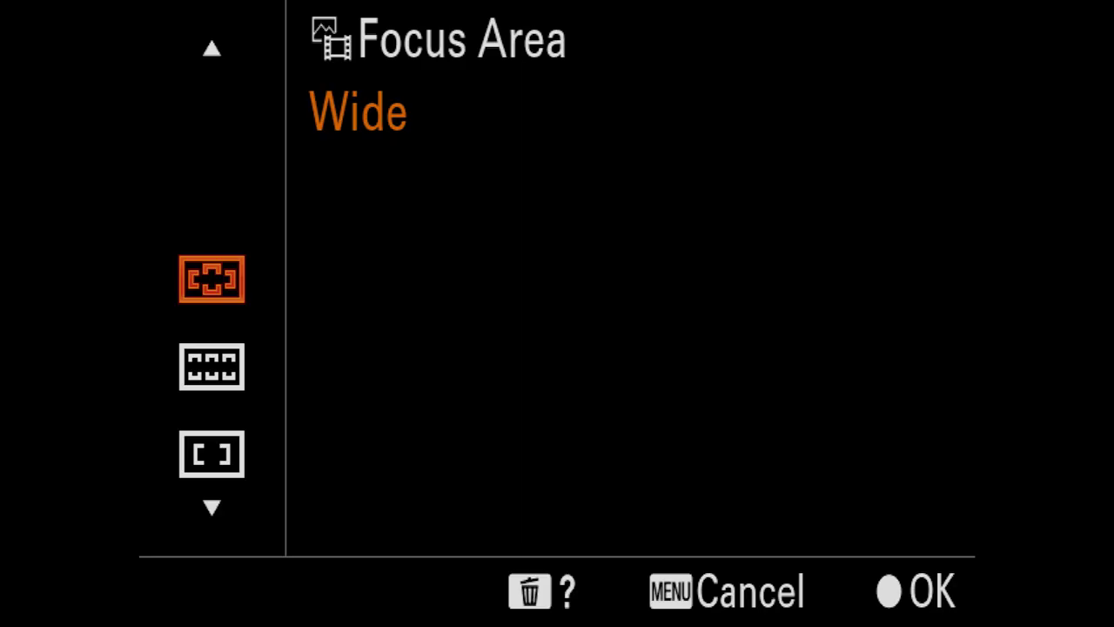
key("Down")
key("Down")
key("Down")
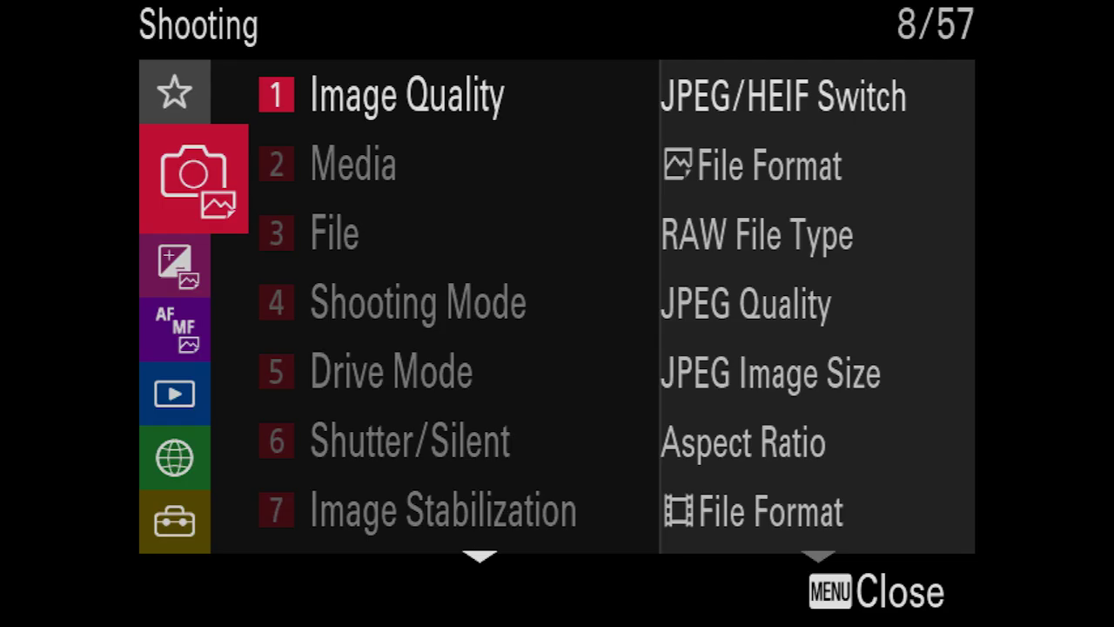
Set IR Remote Ctrl to On under Setup > Setup Option
key("Down")
key("Down")
key("Down")
key("Down")
key("Down")
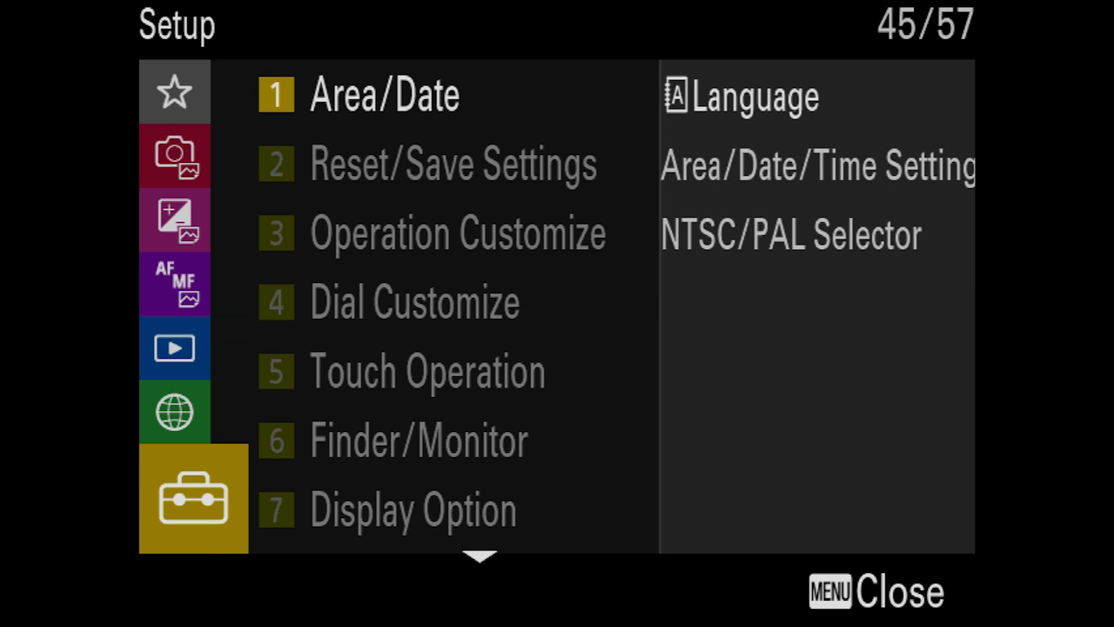
key("Right")
key("Down")
key("Down")
key("Down")
key("Down")
key("Down")
key("Down")
key("Down")
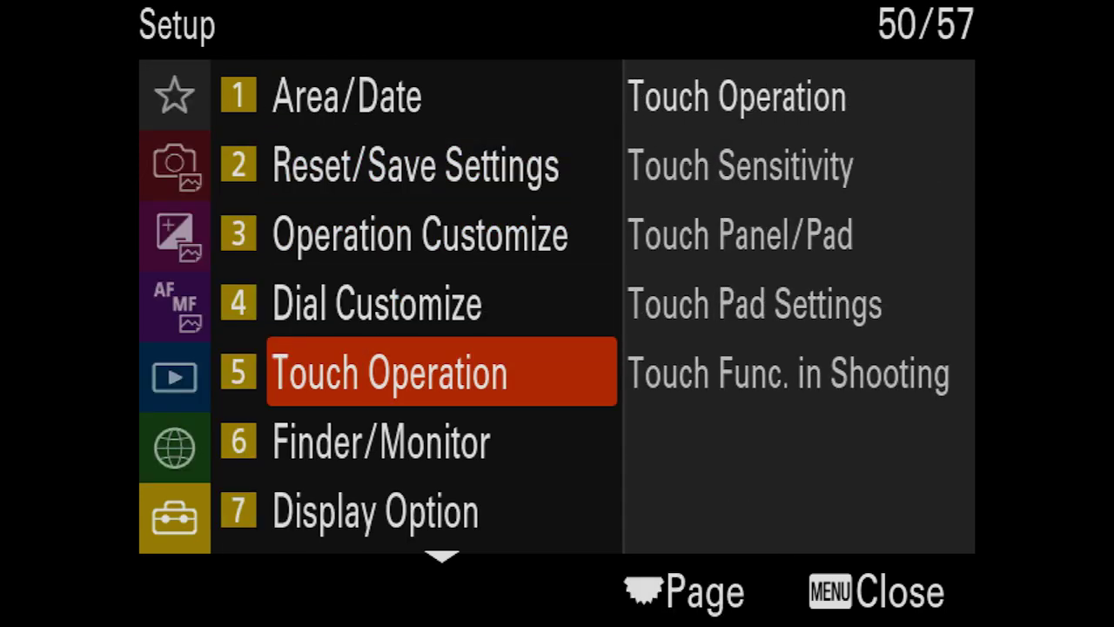
key("Down")
key("Down")
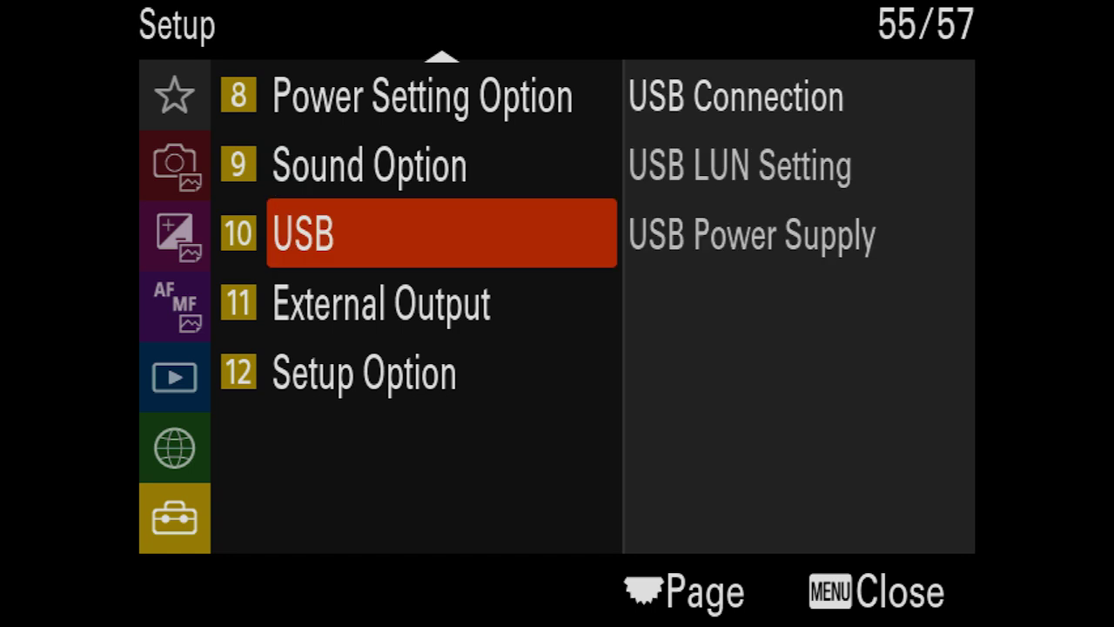
key("Down")
key("Down")
key("Right")
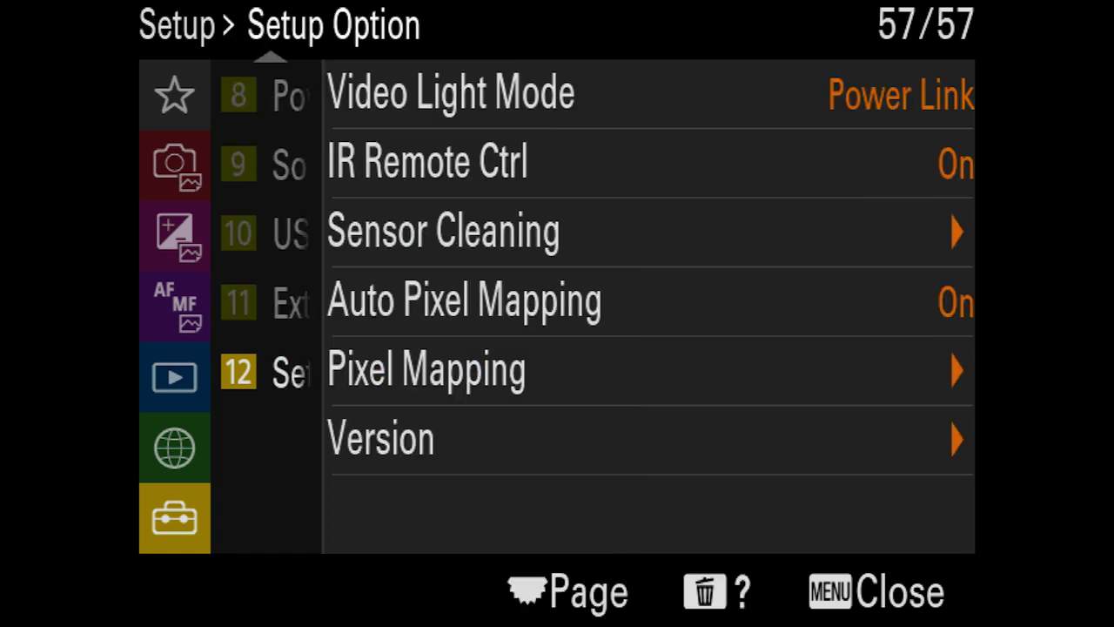
key("Down")
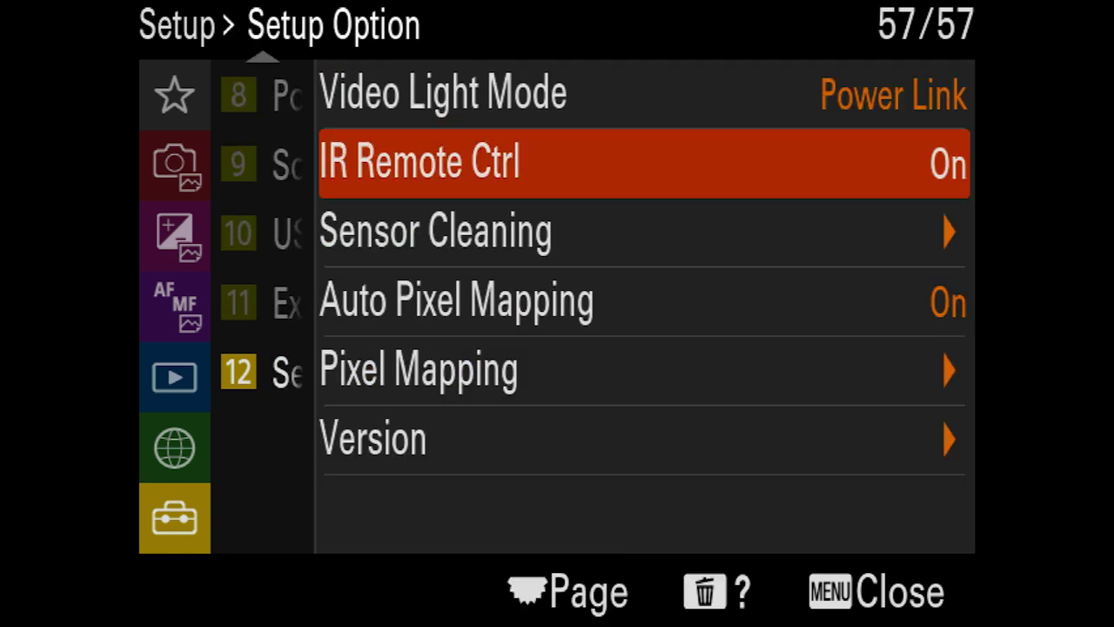
key("Return")
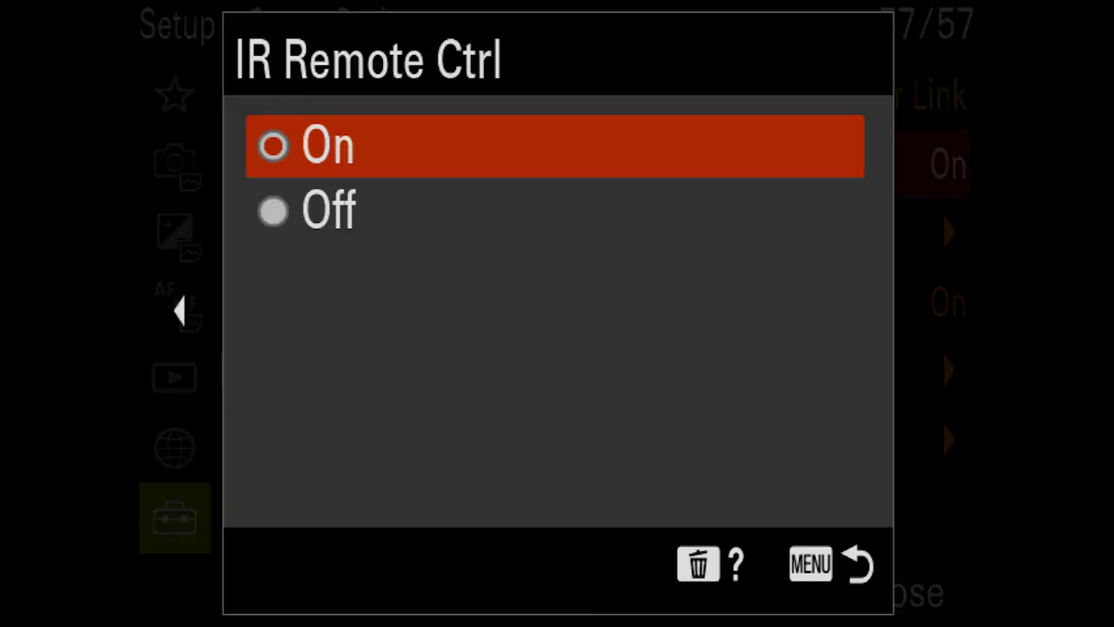
key("Return")
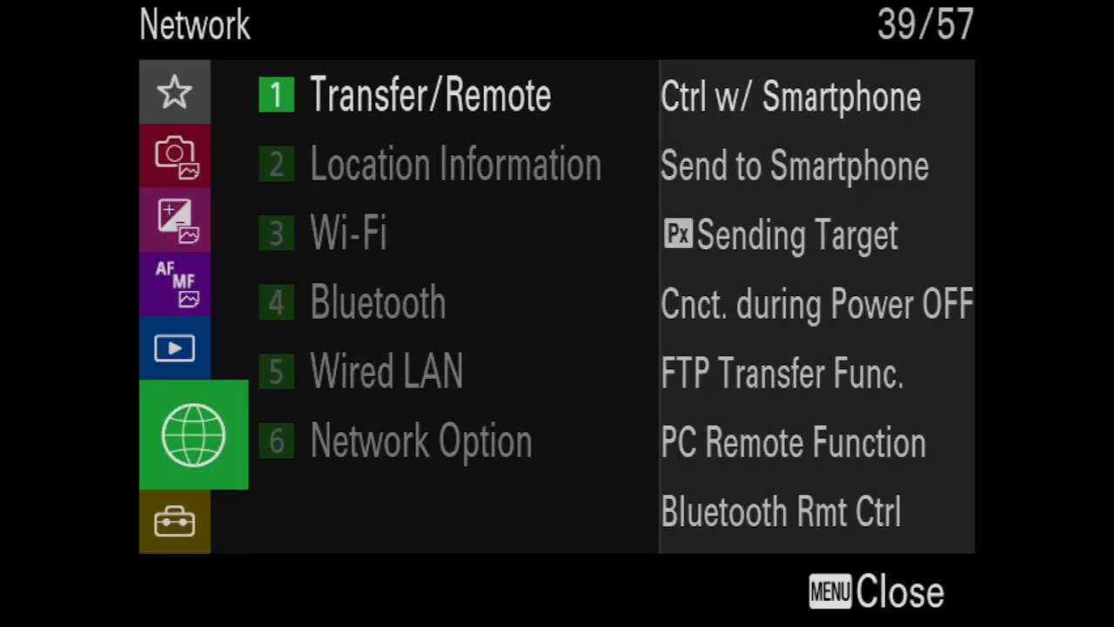
Leave Bluetooth Function set to Off in the Network menu's Bluetooth group
key("Right")
key("Down")
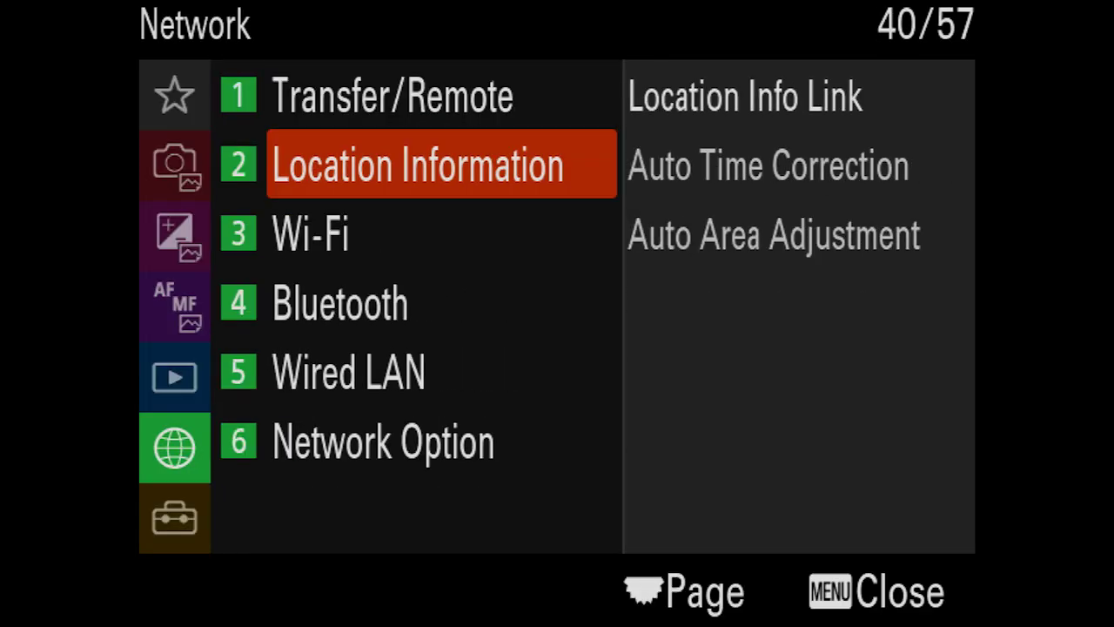
key("Down")
key("Down")
key("Right")
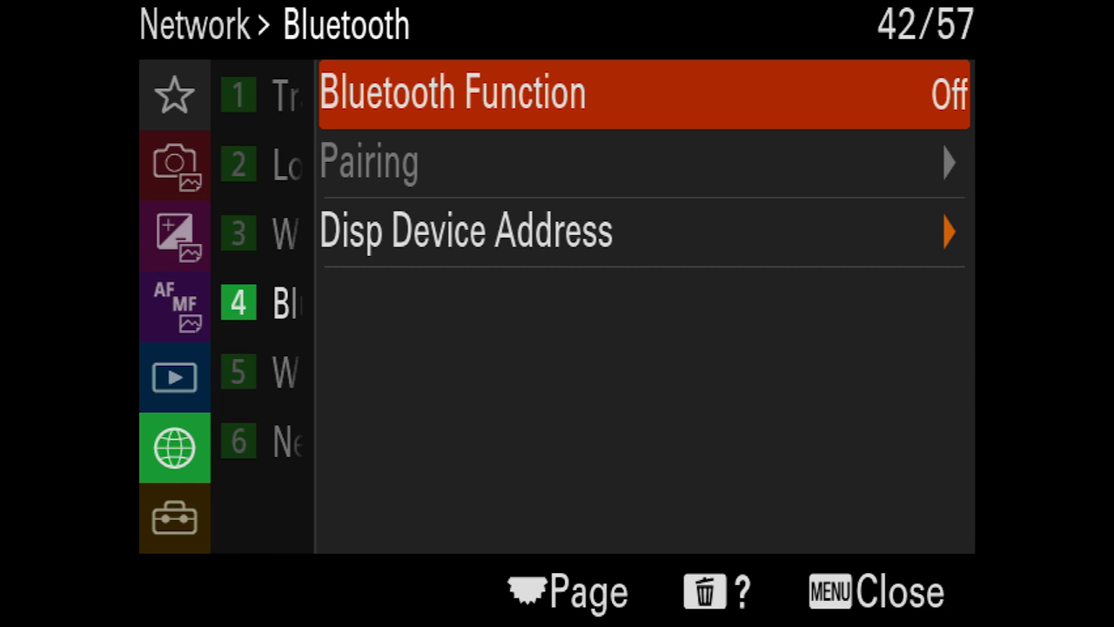
key("Return")
key("Return")
key("Left")
Check that Bluetooth Rmt Ctrl under Transfer/Remote cannot be changed while Bluetooth is off
key("Up")
key("Up")
key("Up")
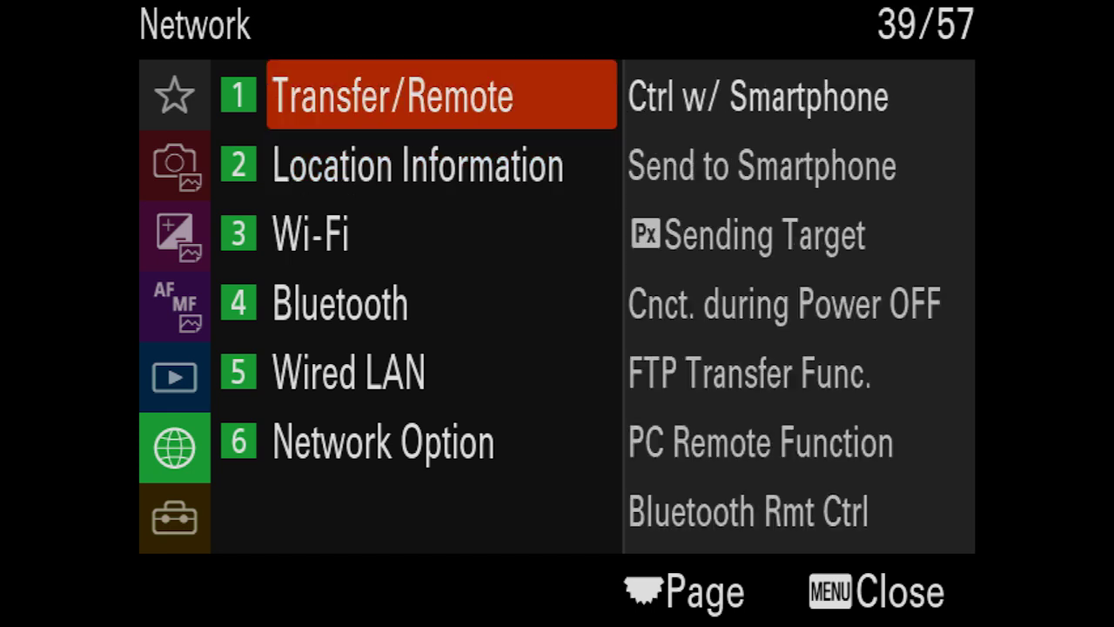
key("Right")
key("Down")
key("Down")
key("Down")
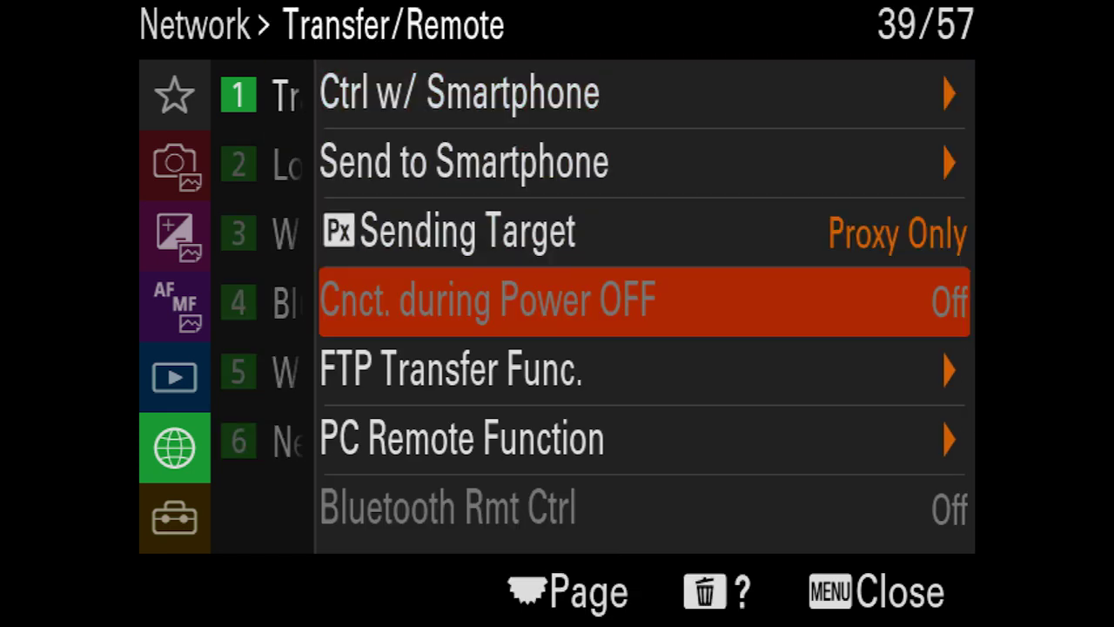
key("Down")
key("Down")
key("Down")
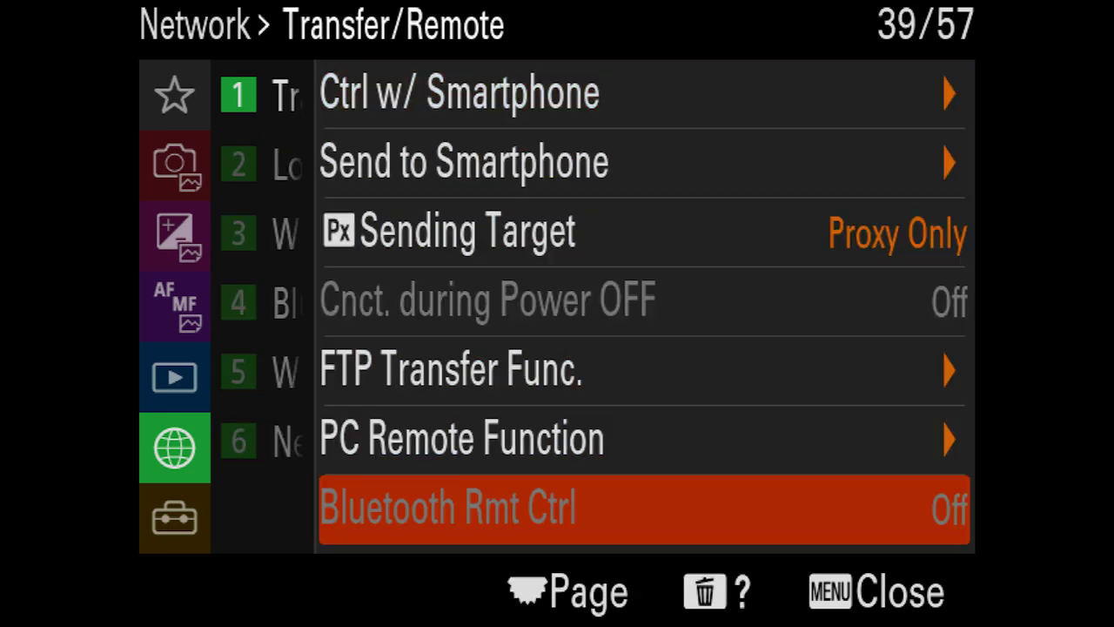
key("Return")
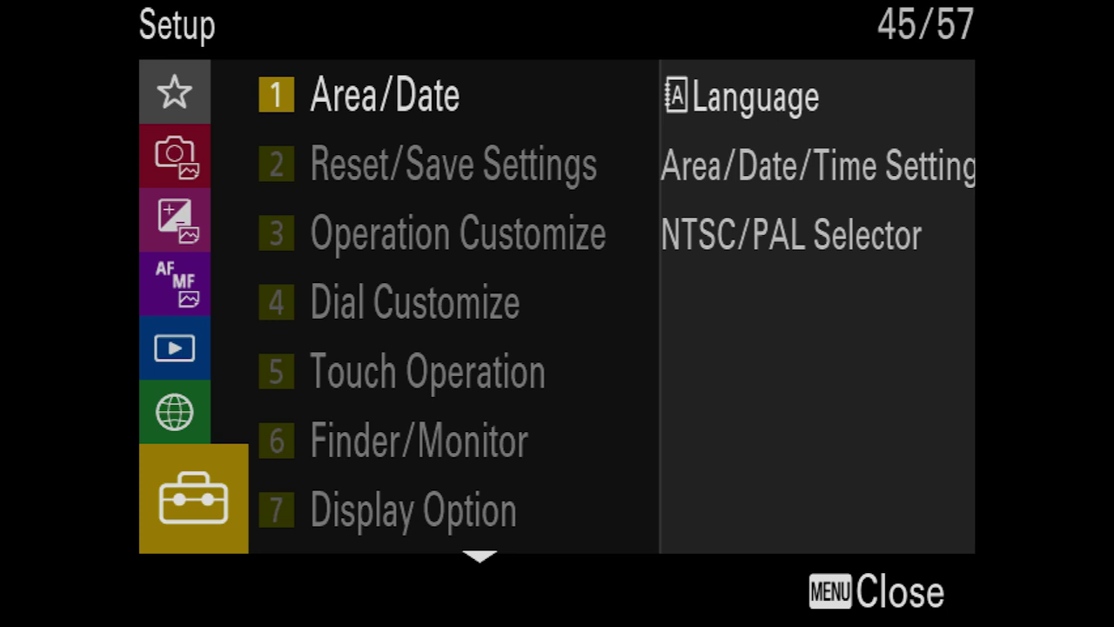
Try changing Select Finder/Monitor under Setup > Finder/Monitor, bringing up the disabled-function notice
key("Right")
key("Down")
key("Down")
key("Down")
key("Down")
key("Down")
key("Right")
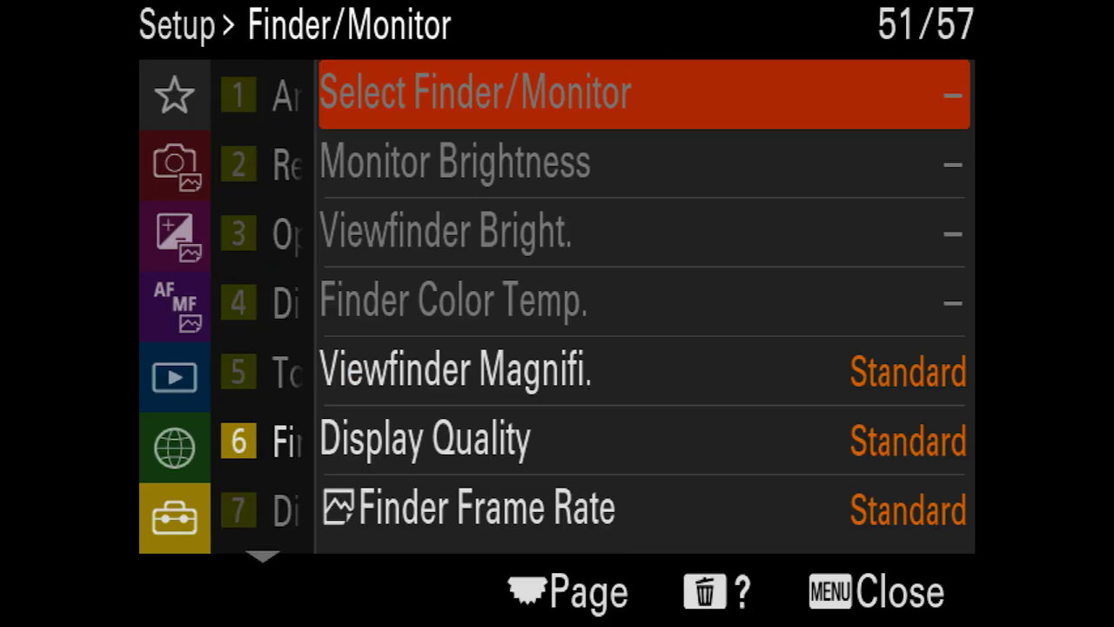
key("Return")
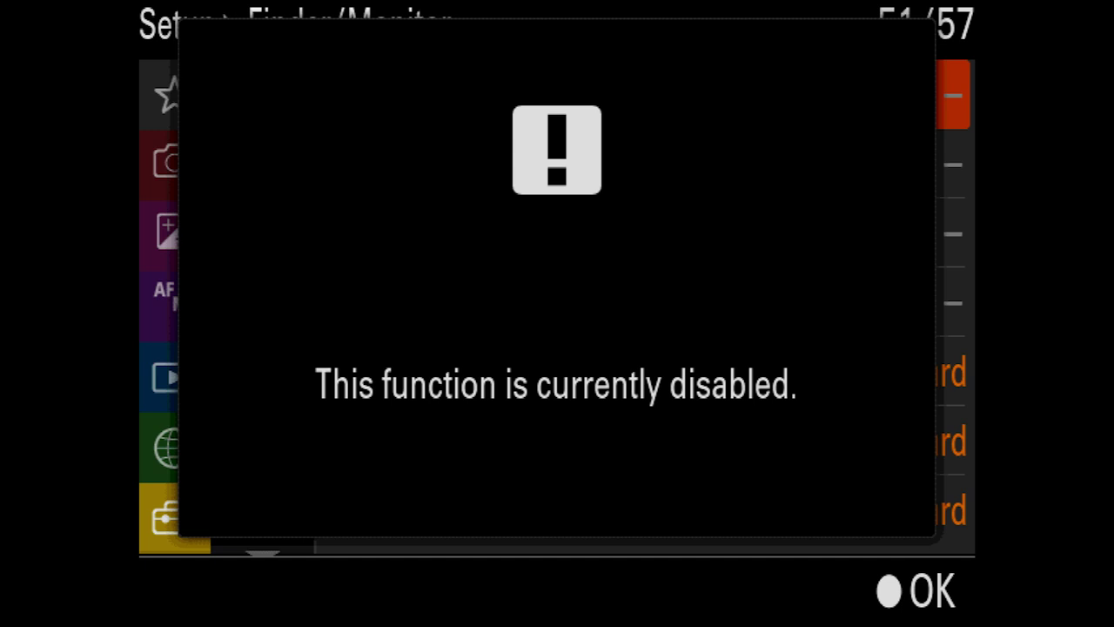